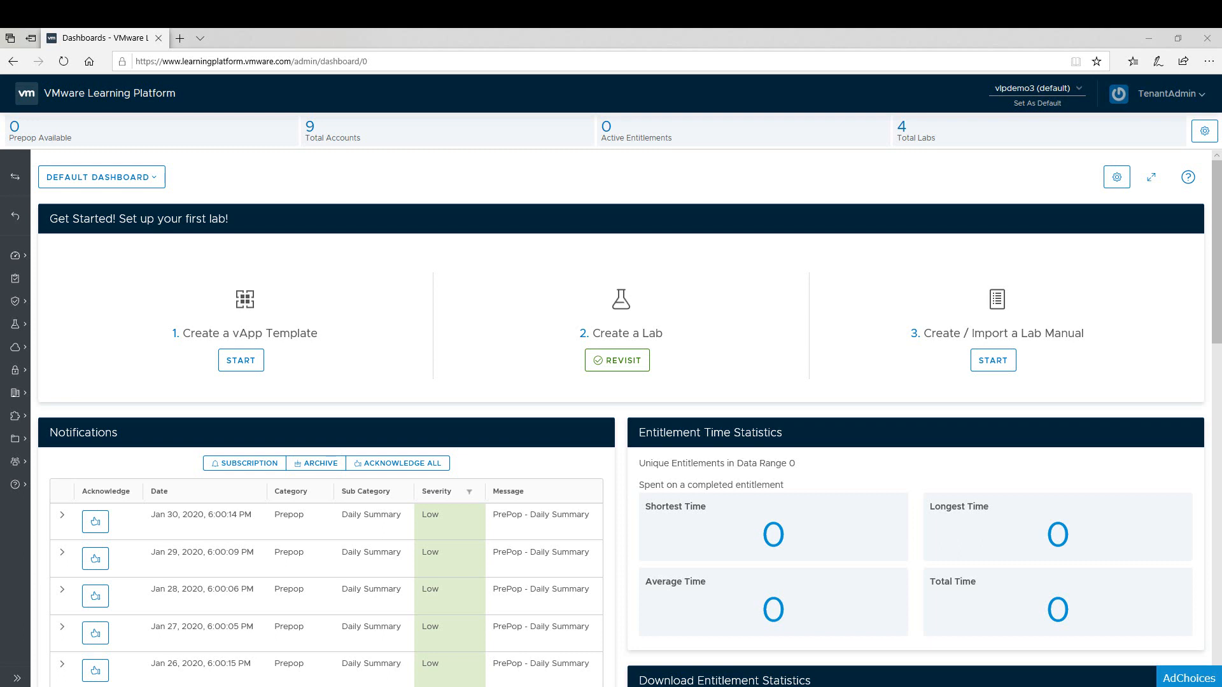
Go to the Classes administration page and start creating a new class.
click(18, 677)
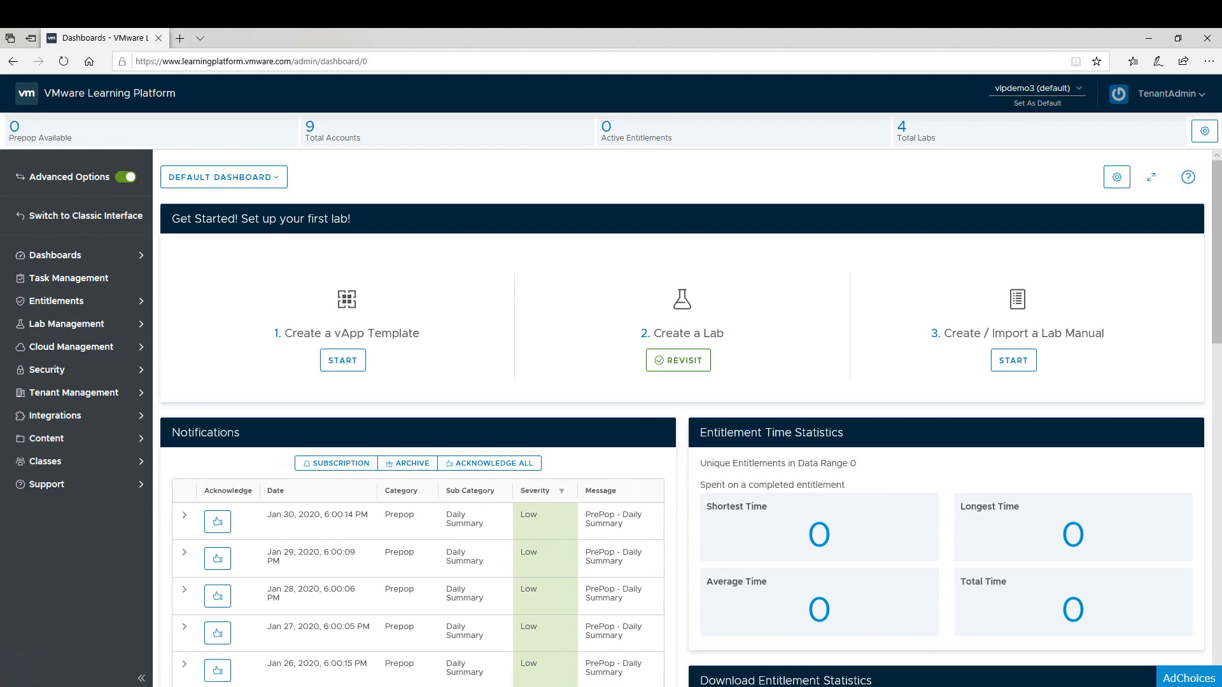
click(45, 460)
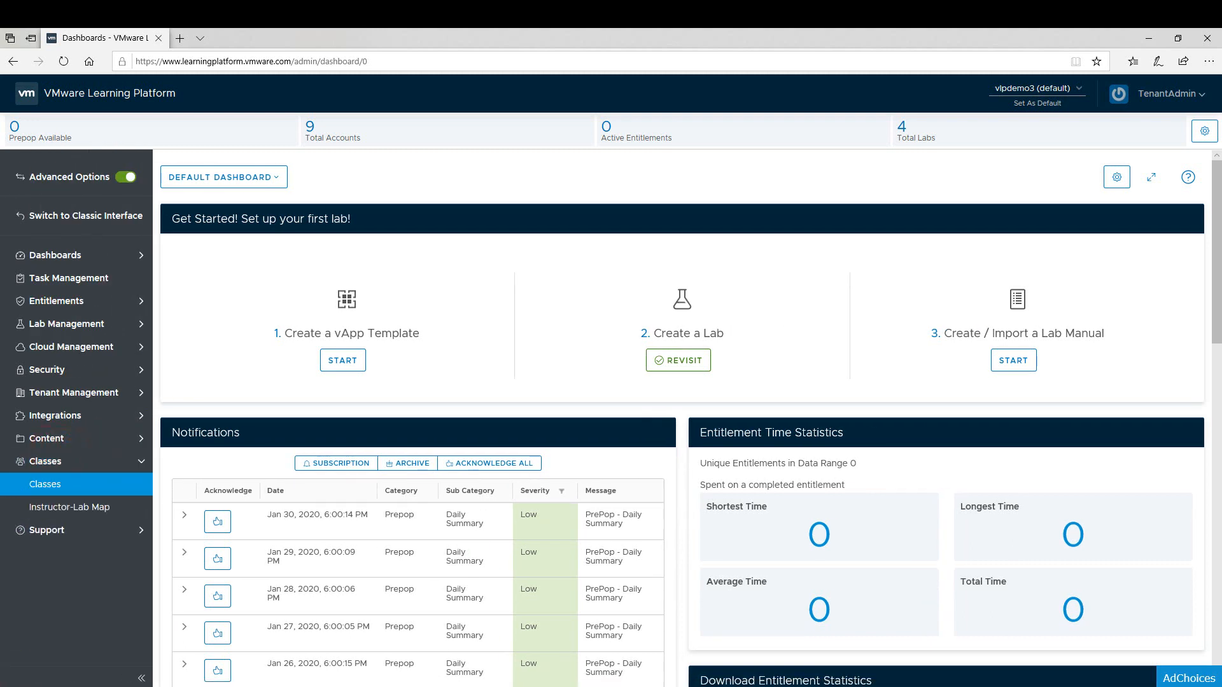
click(56, 484)
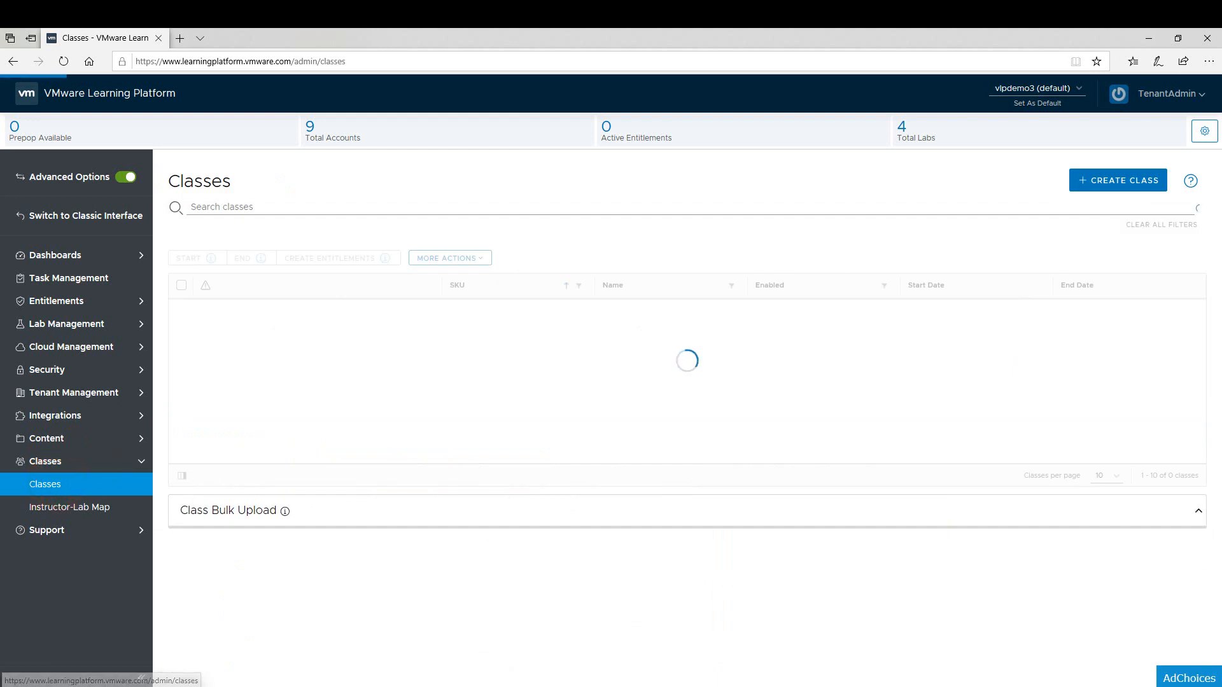
click(1107, 178)
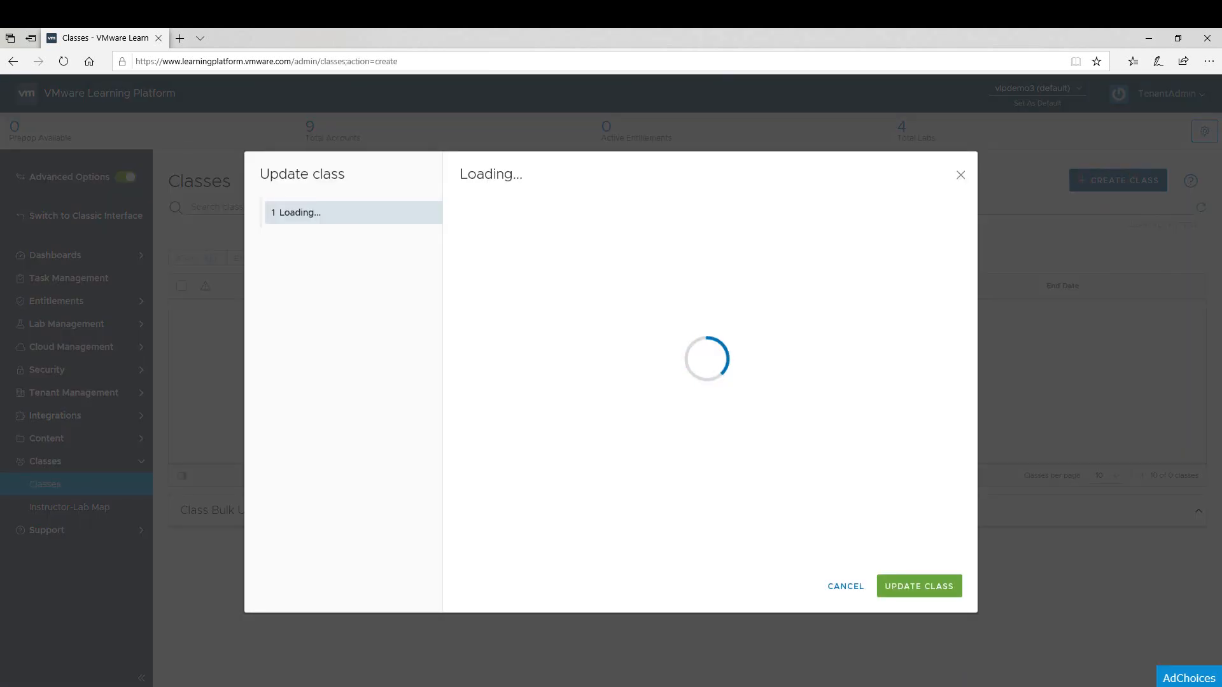
Give the new class the SKU Class-01 and the name Ubuntu Class.
click(645, 220)
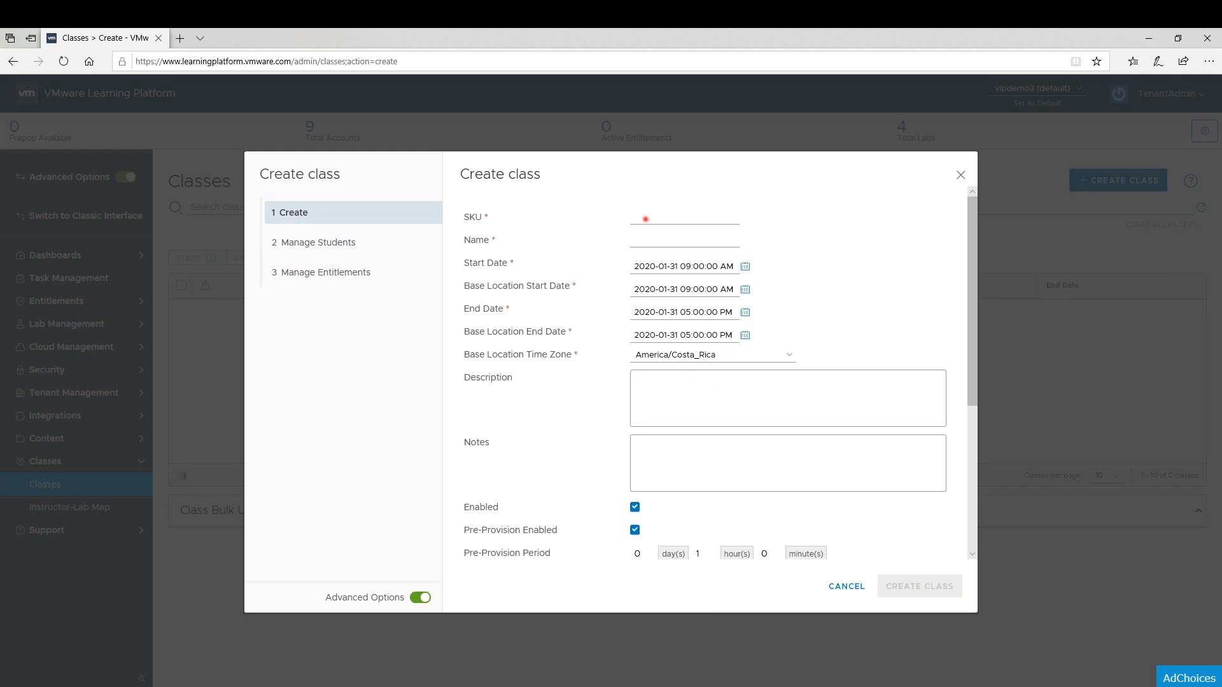
text(Class-01)
key(Tab)
text(Ub)
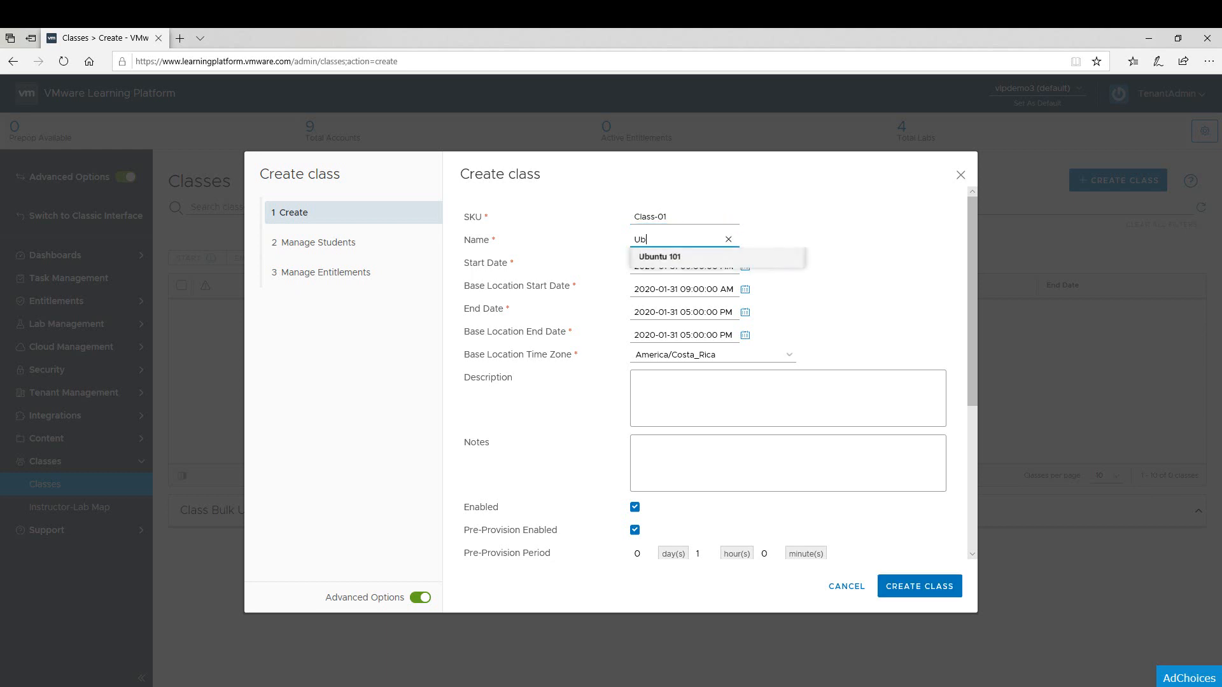
text(untu Class)
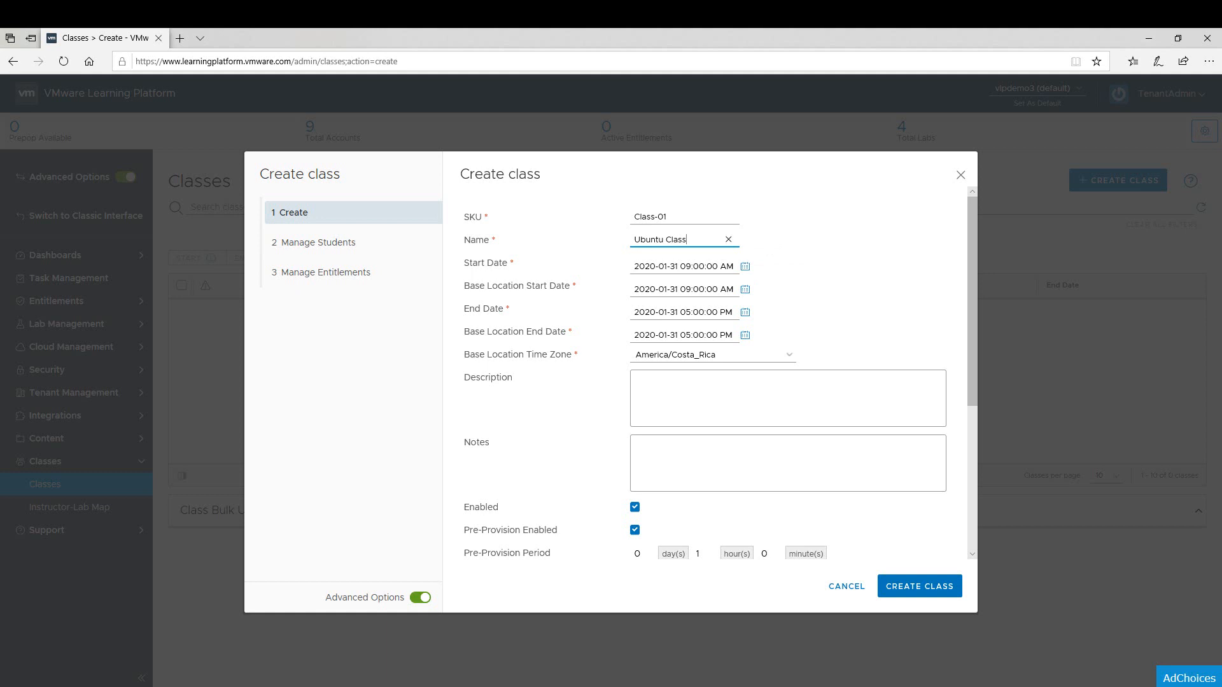
Set the class start date to 2020-02-03 and the end date to 2020-02-07.
click(745, 266)
click(662, 412)
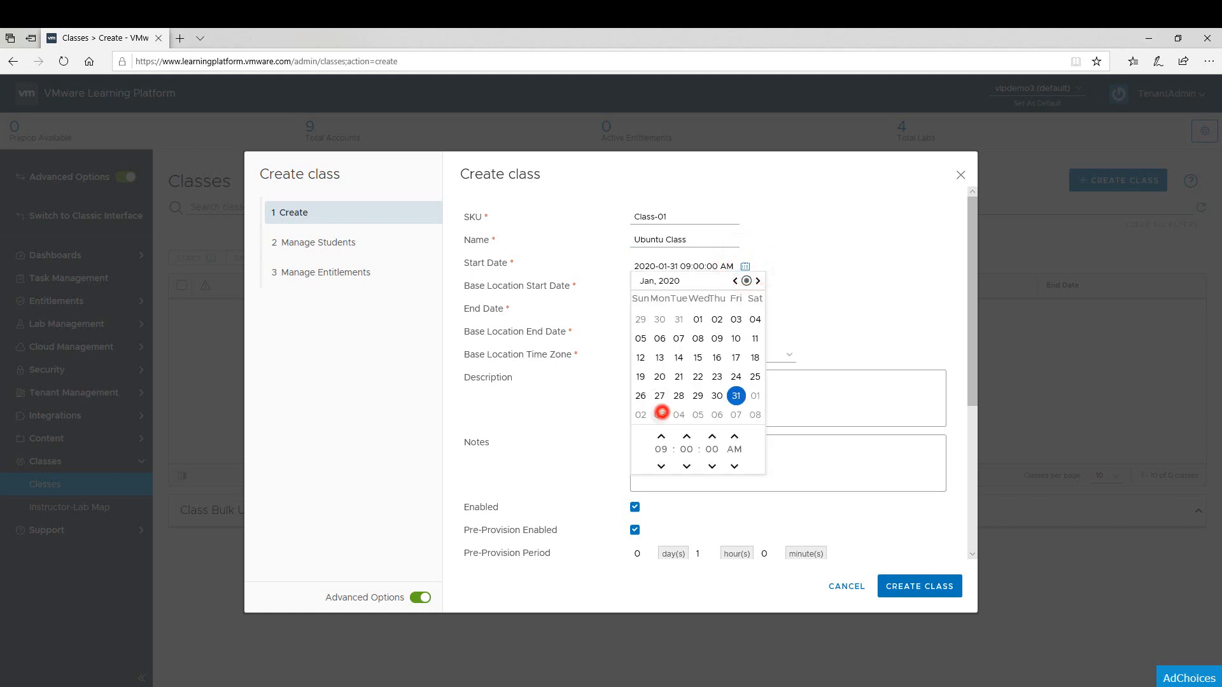
click(795, 308)
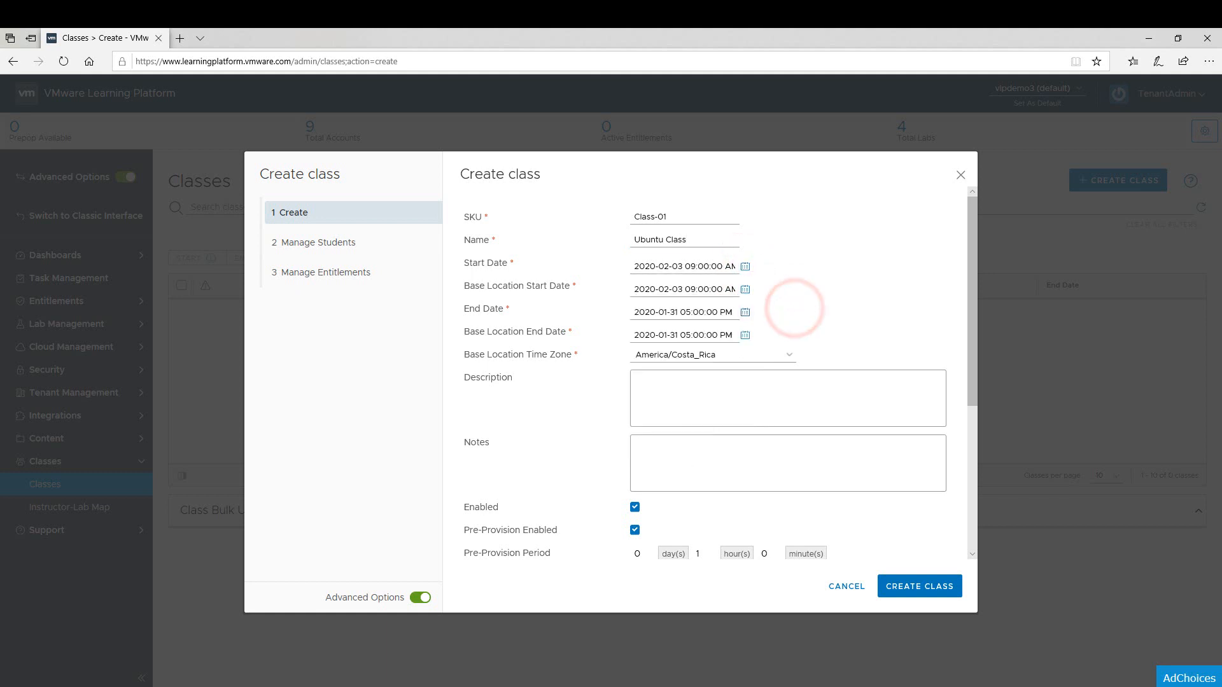
click(745, 311)
click(736, 459)
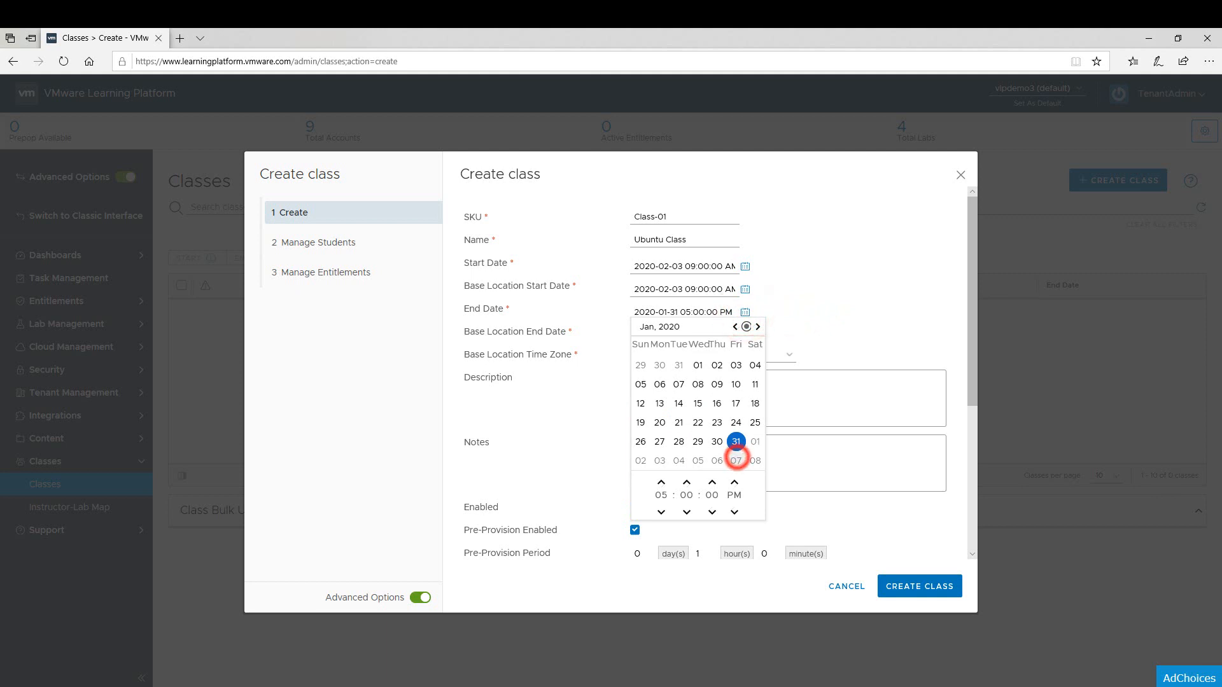
click(841, 300)
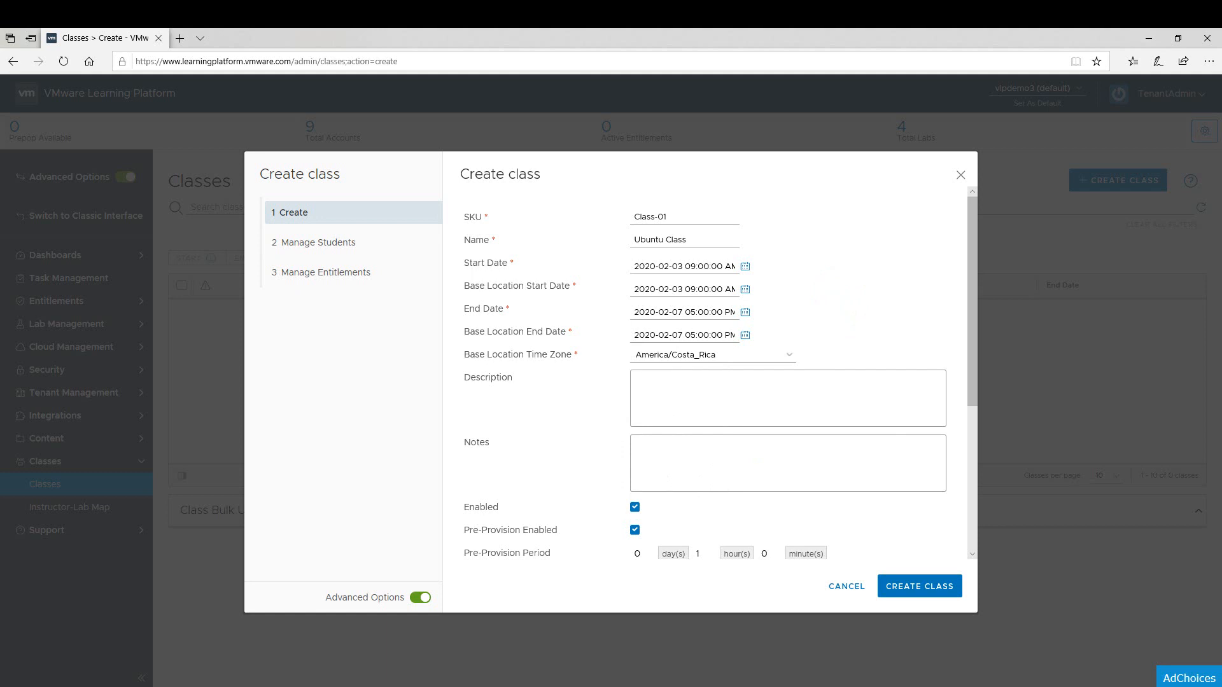
scroll(706, 369, down, 1)
click(782, 298)
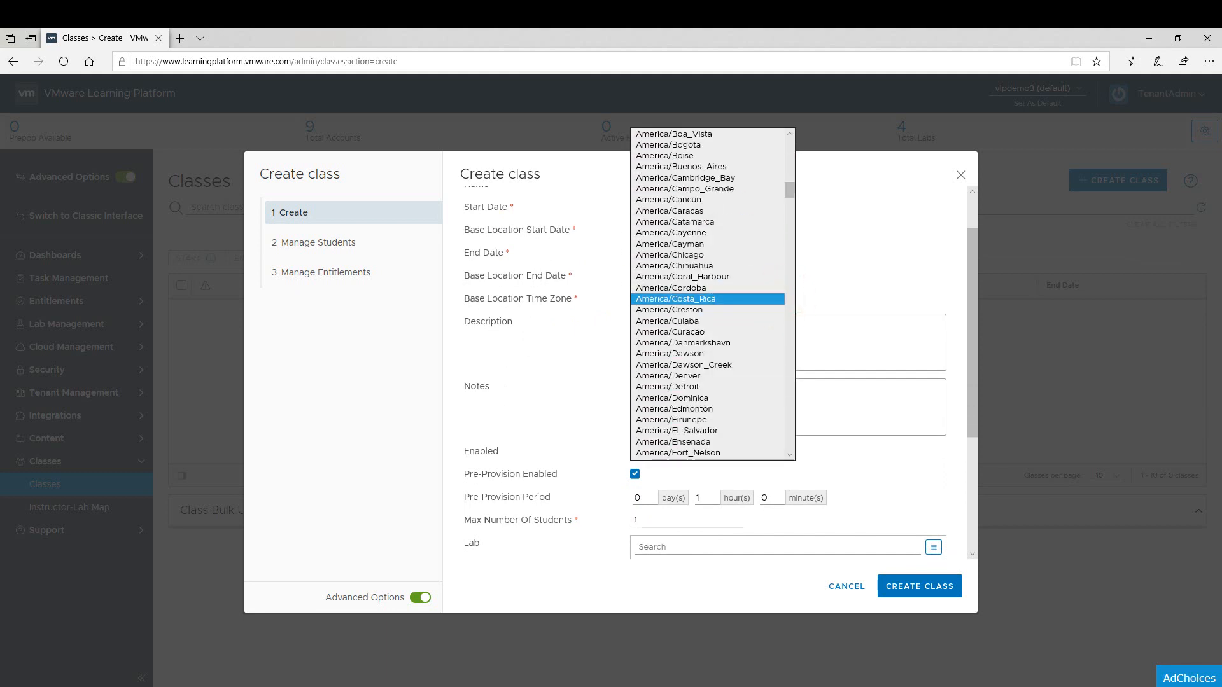
click(537, 297)
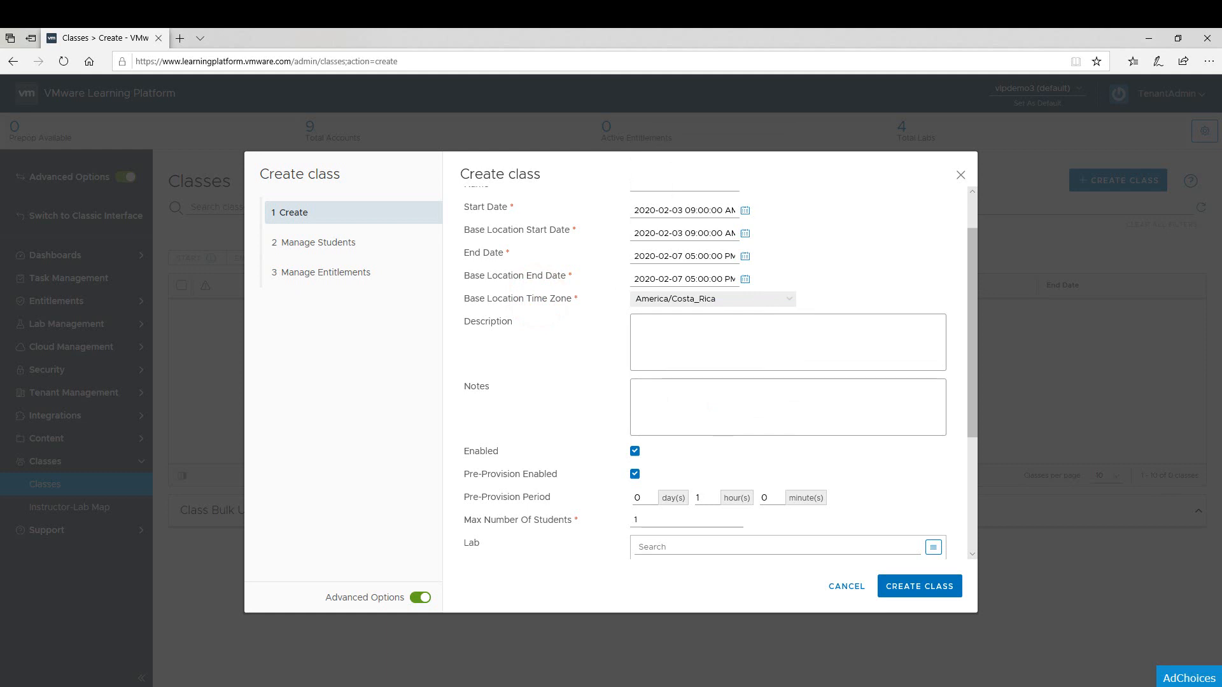
Set the maximum number of students for the class to 3.
scroll(719, 375, down, 1)
scroll(719, 376, down, 2)
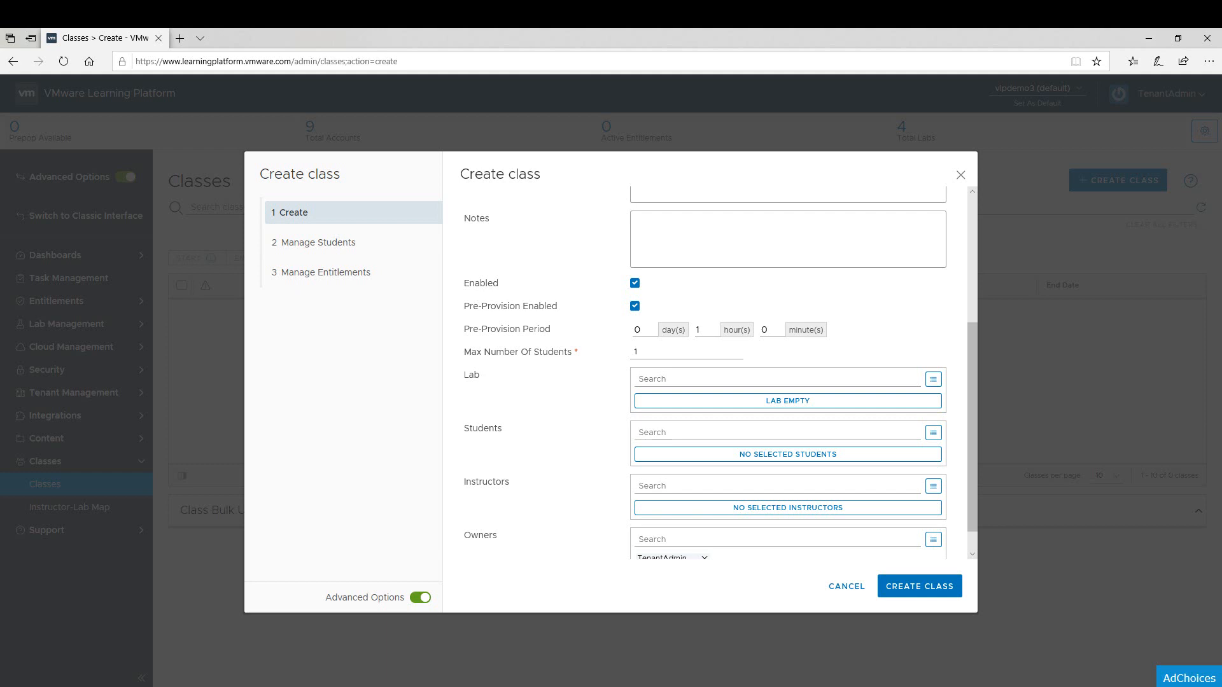
double_click(638, 352)
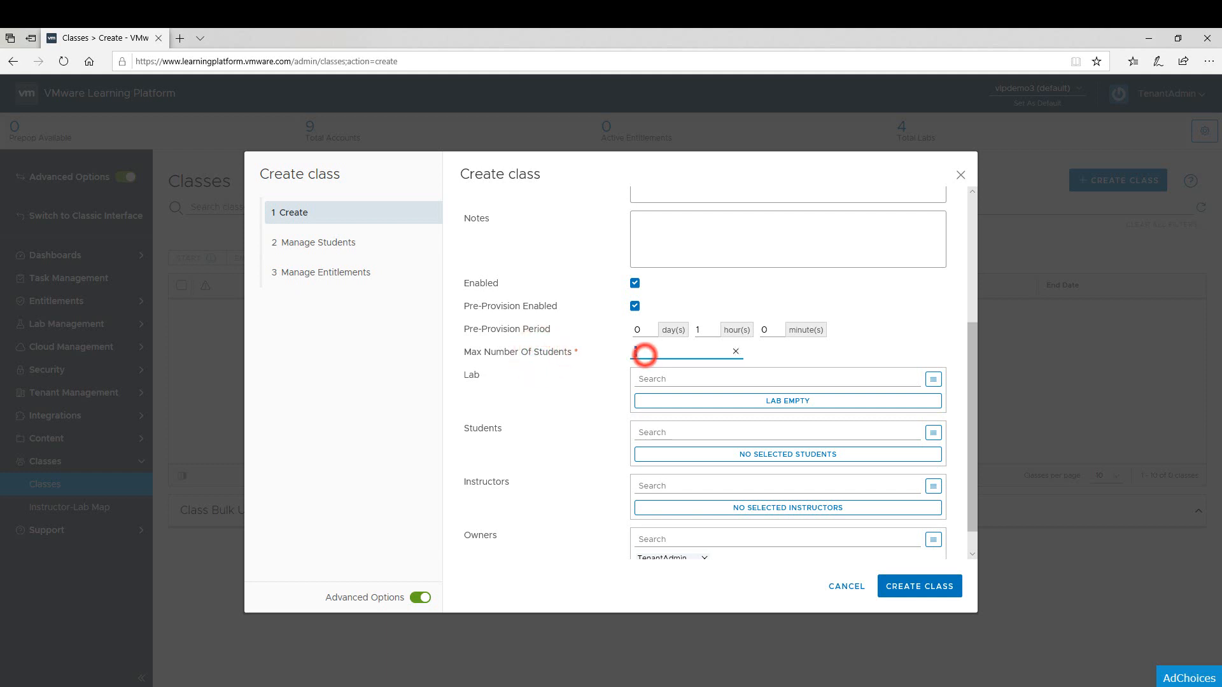
text(3)
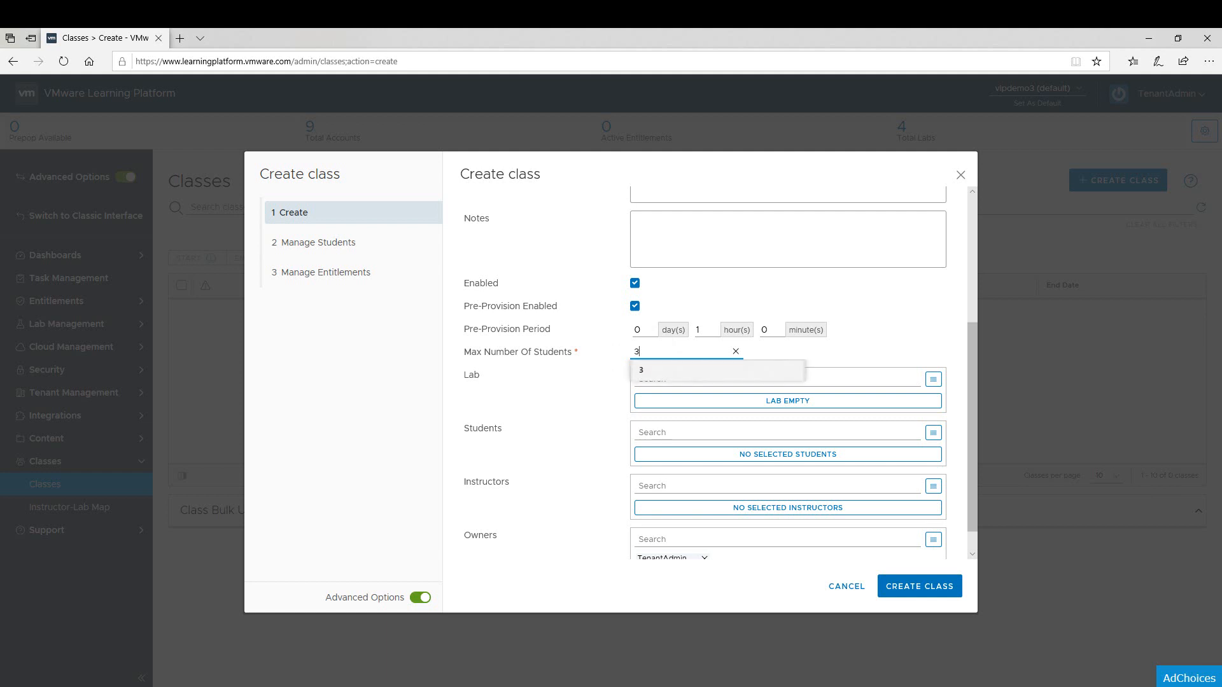
click(610, 350)
Assign the Ubuntu 101 lab (Lab-04) to the class.
click(656, 403)
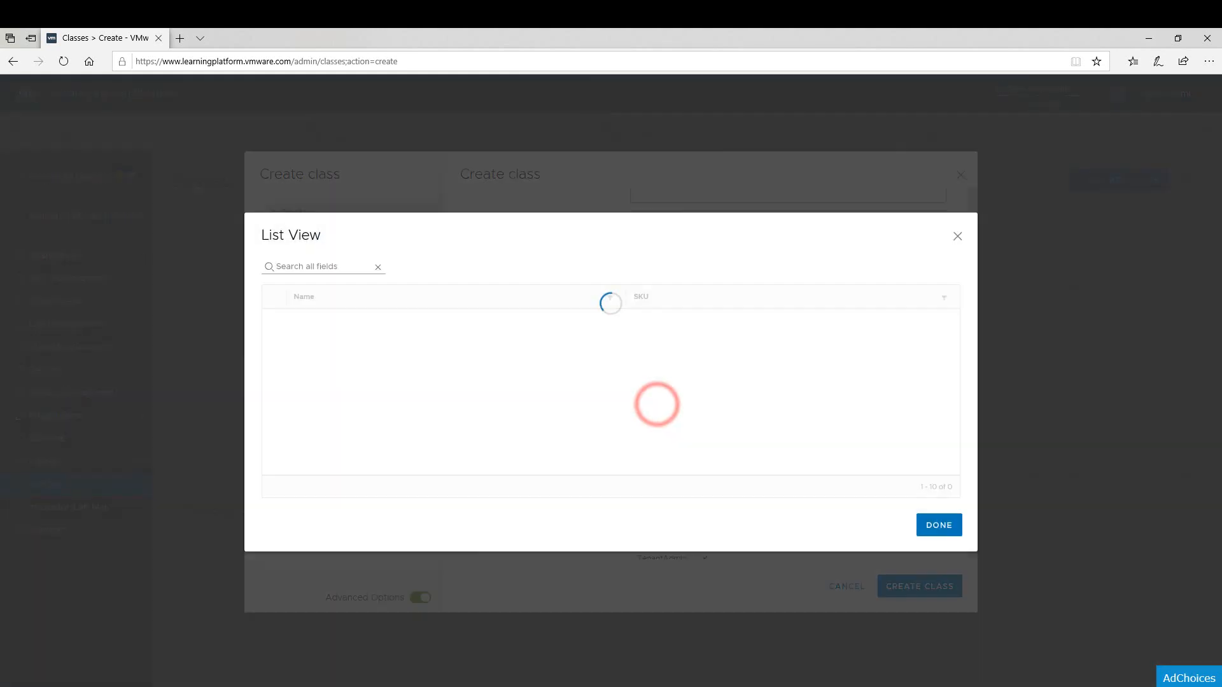
click(275, 412)
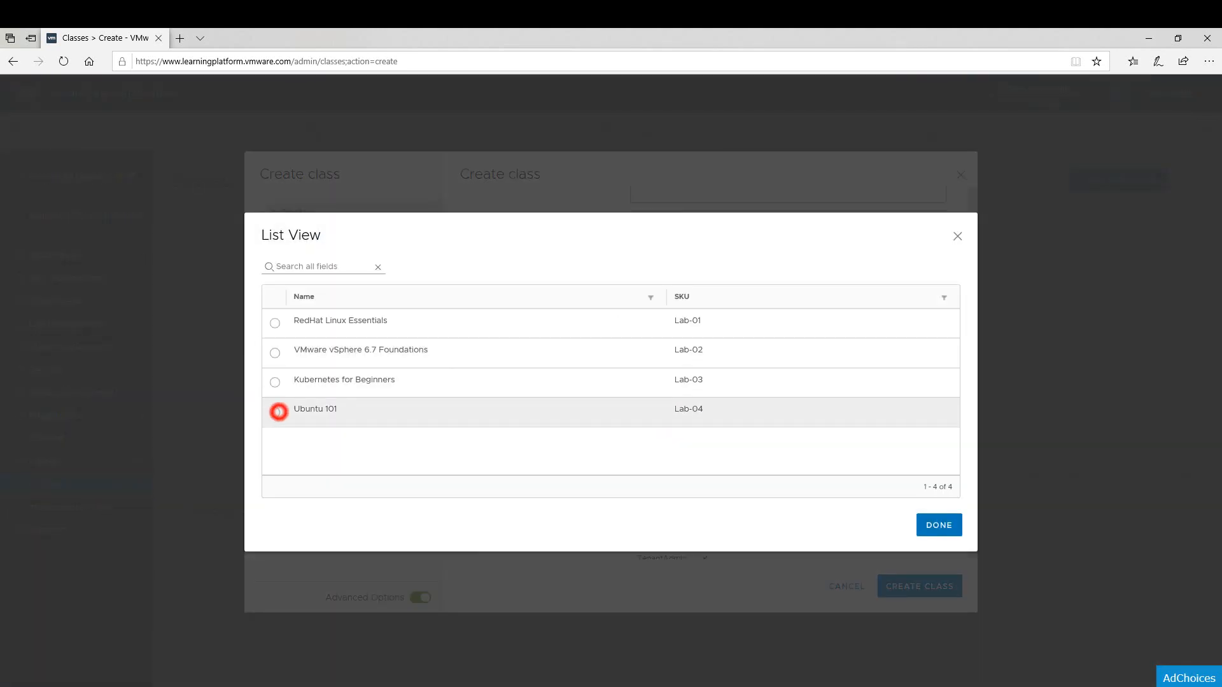
click(937, 525)
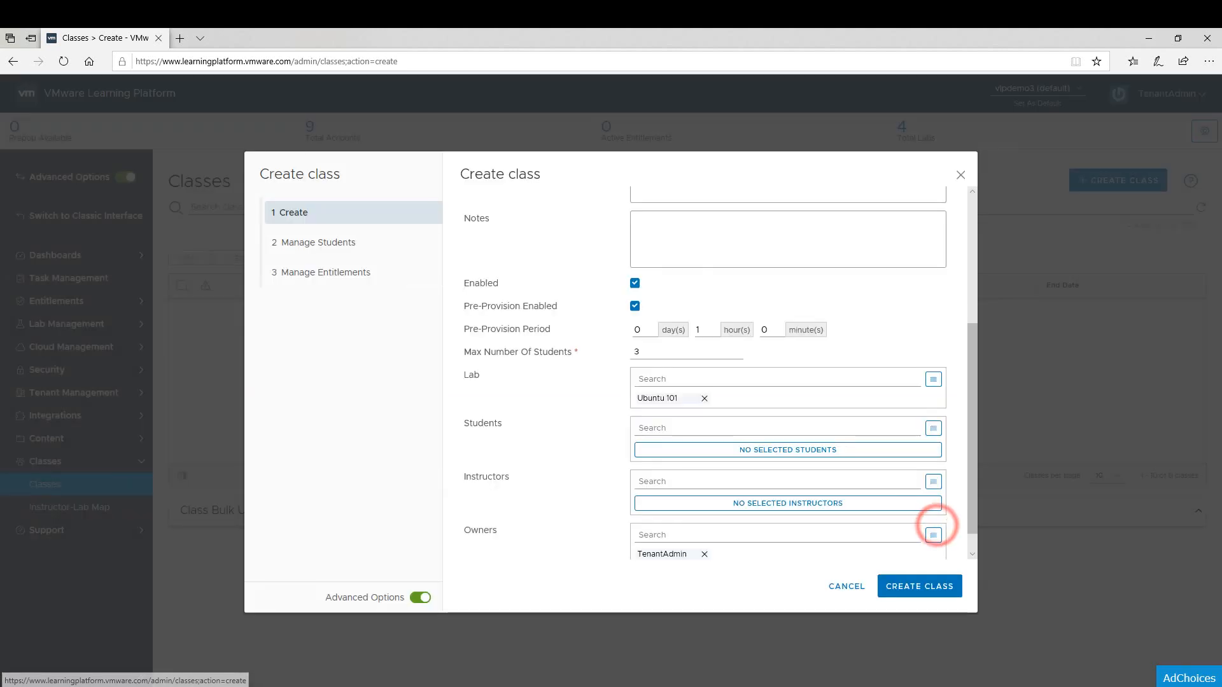
Find the accounts matching "student" and add all three to the class as students.
scroll(937, 525, down, 1)
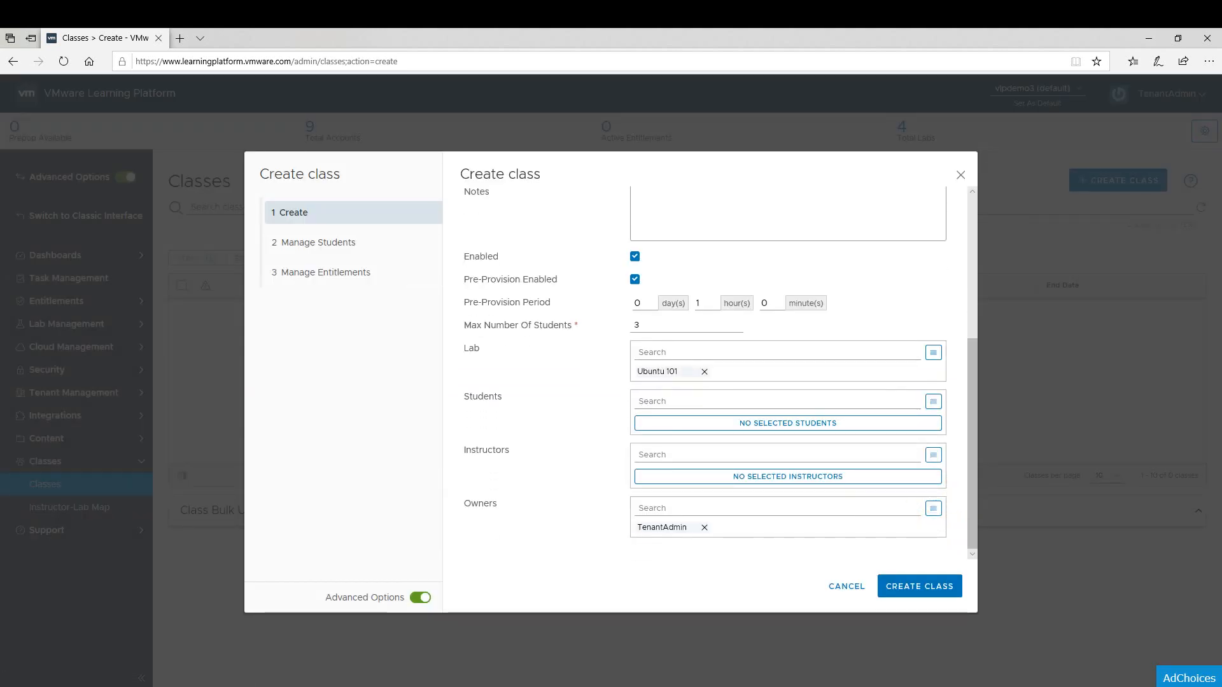
click(671, 423)
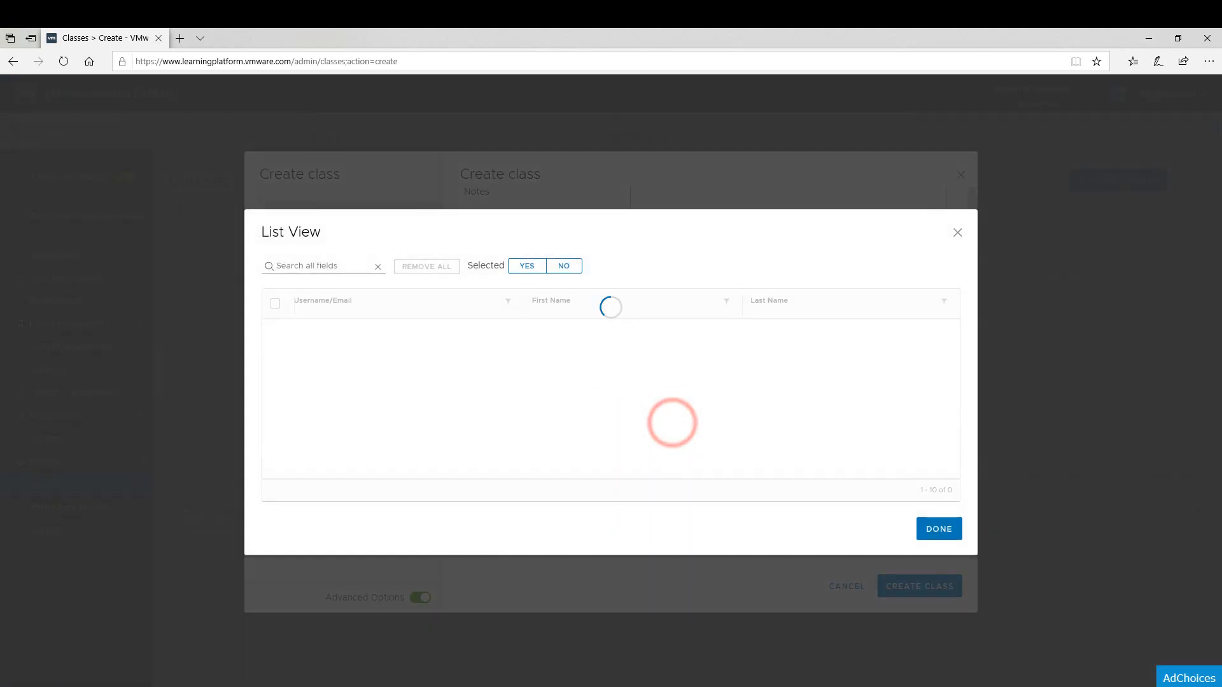
click(346, 212)
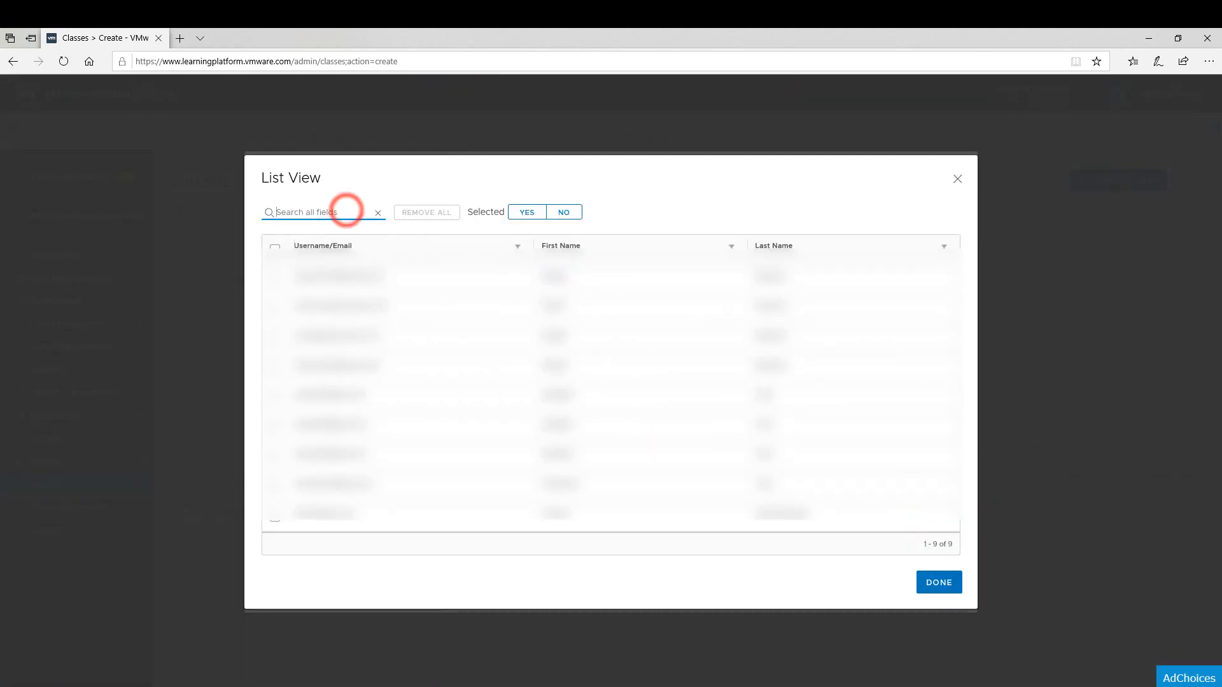
text(student)
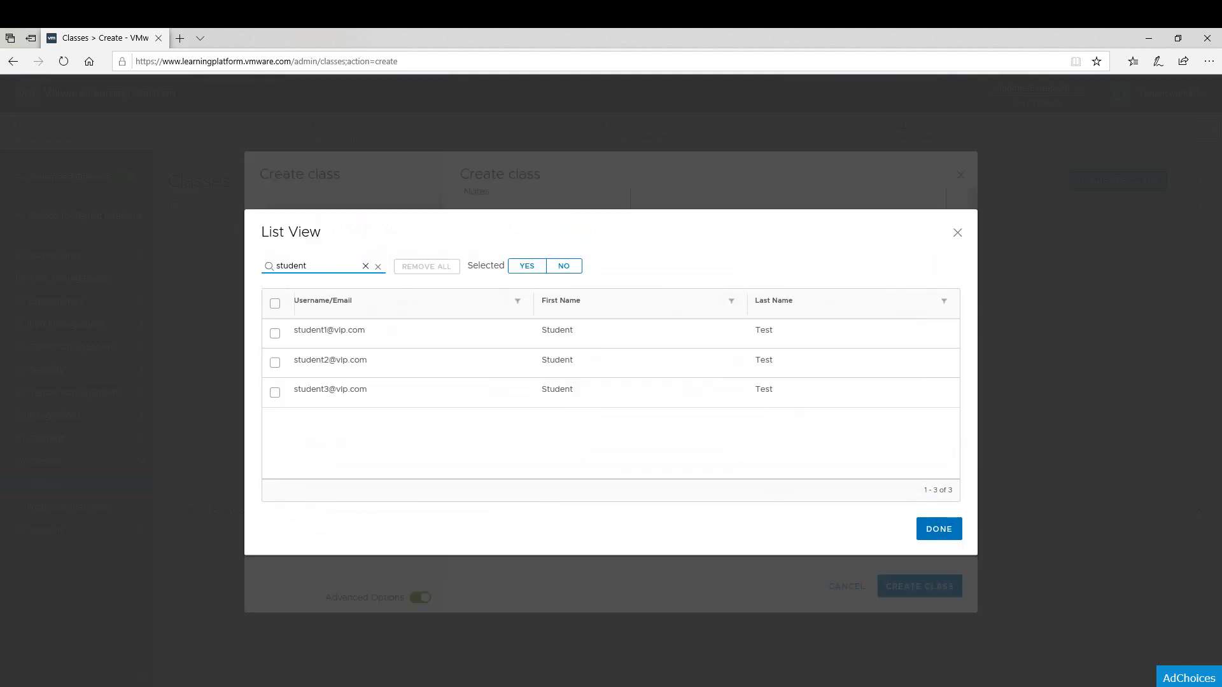
click(275, 303)
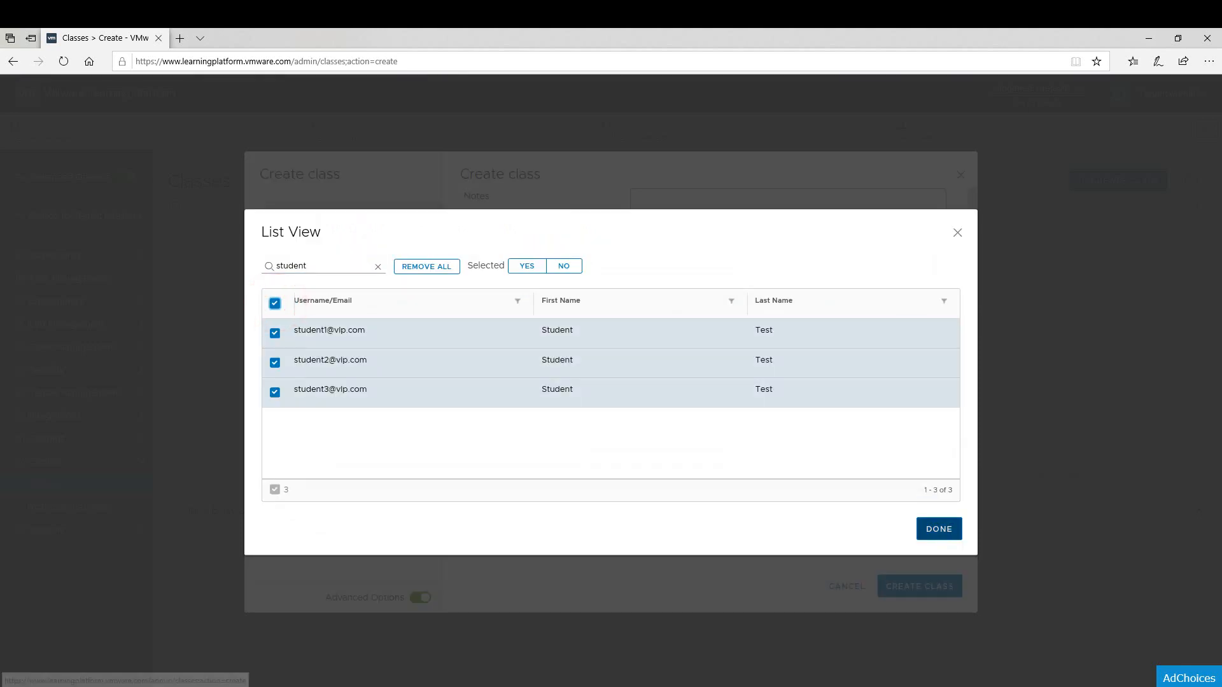
click(938, 529)
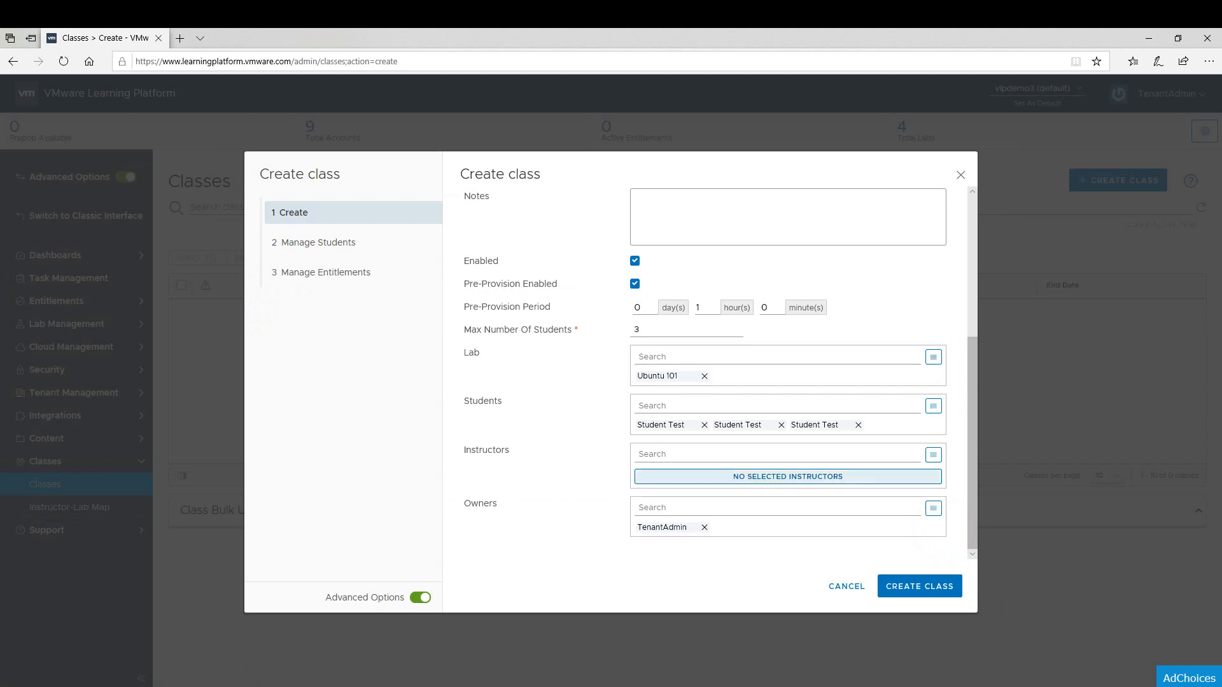
Find the account matching "ins" and add it as the class instructor.
click(702, 475)
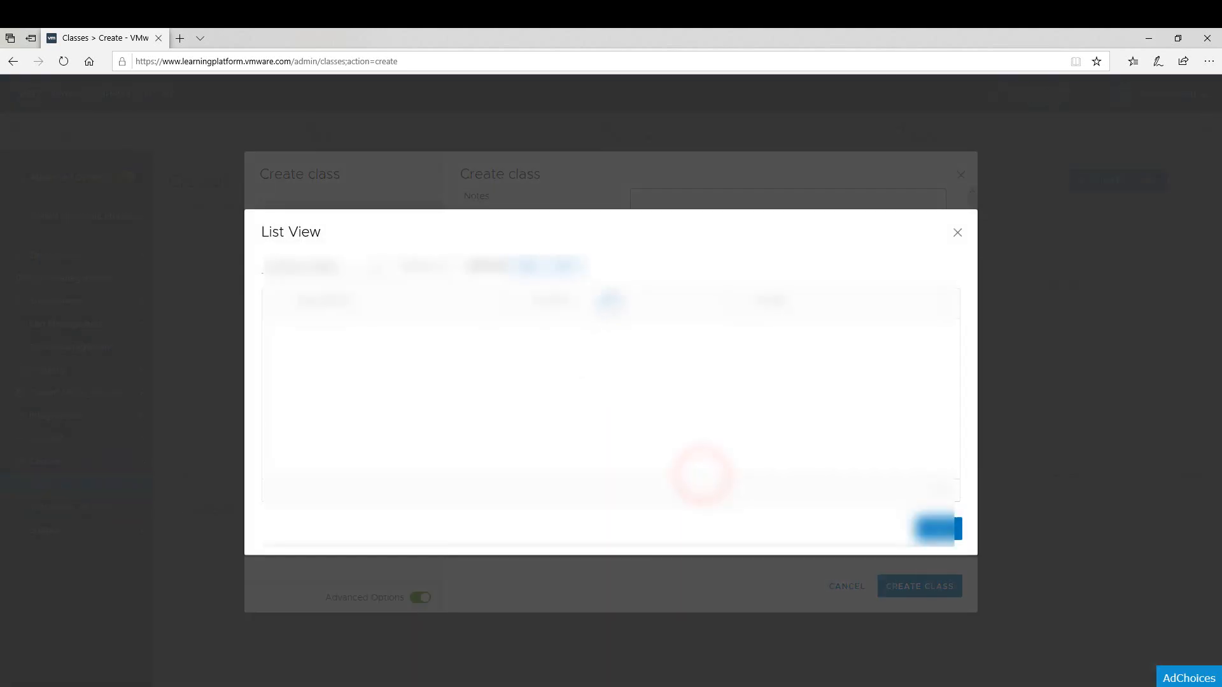
click(327, 211)
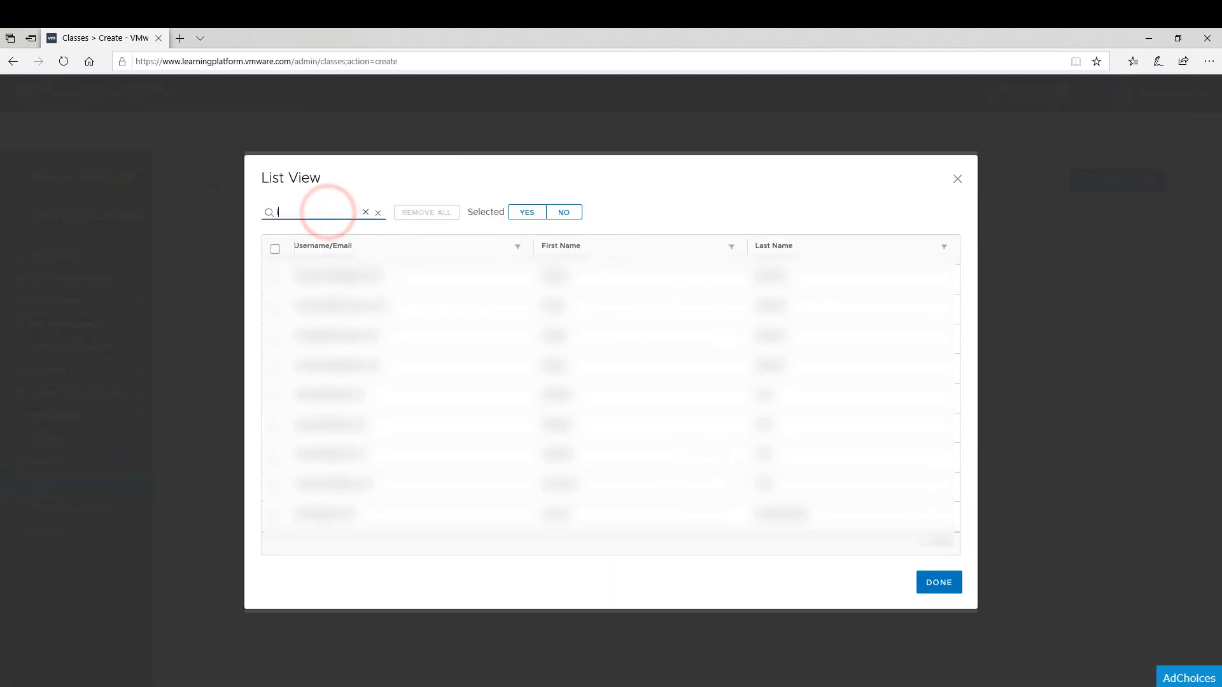
text(ins)
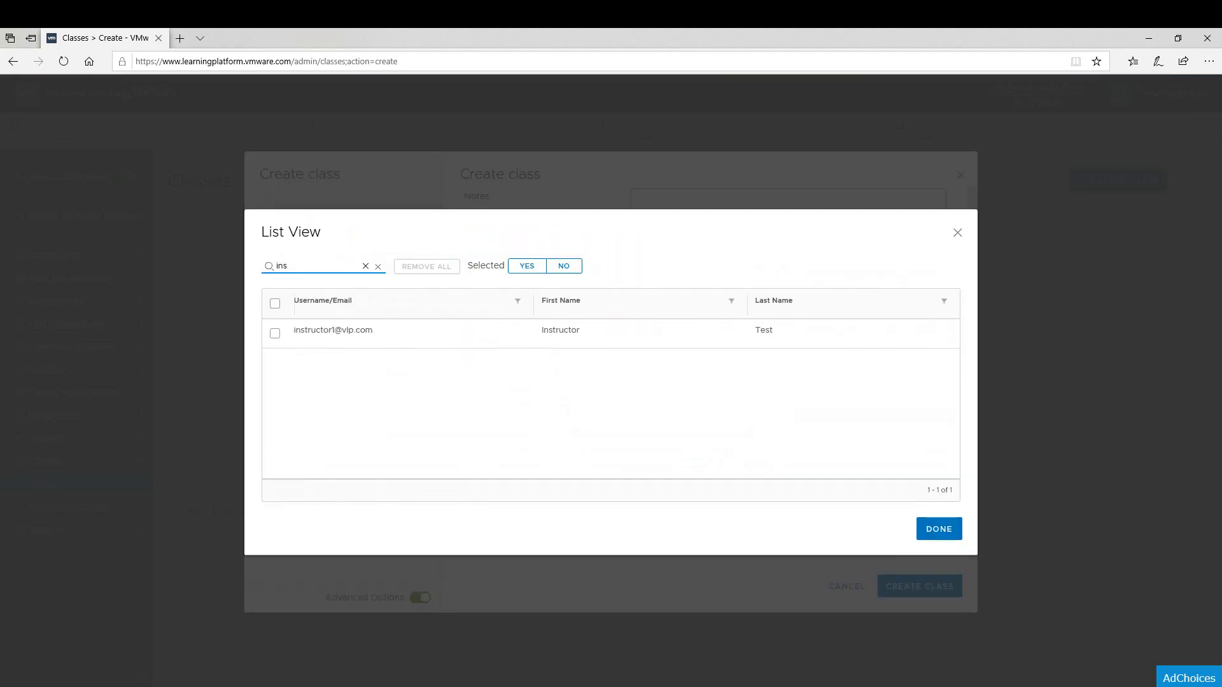
click(275, 304)
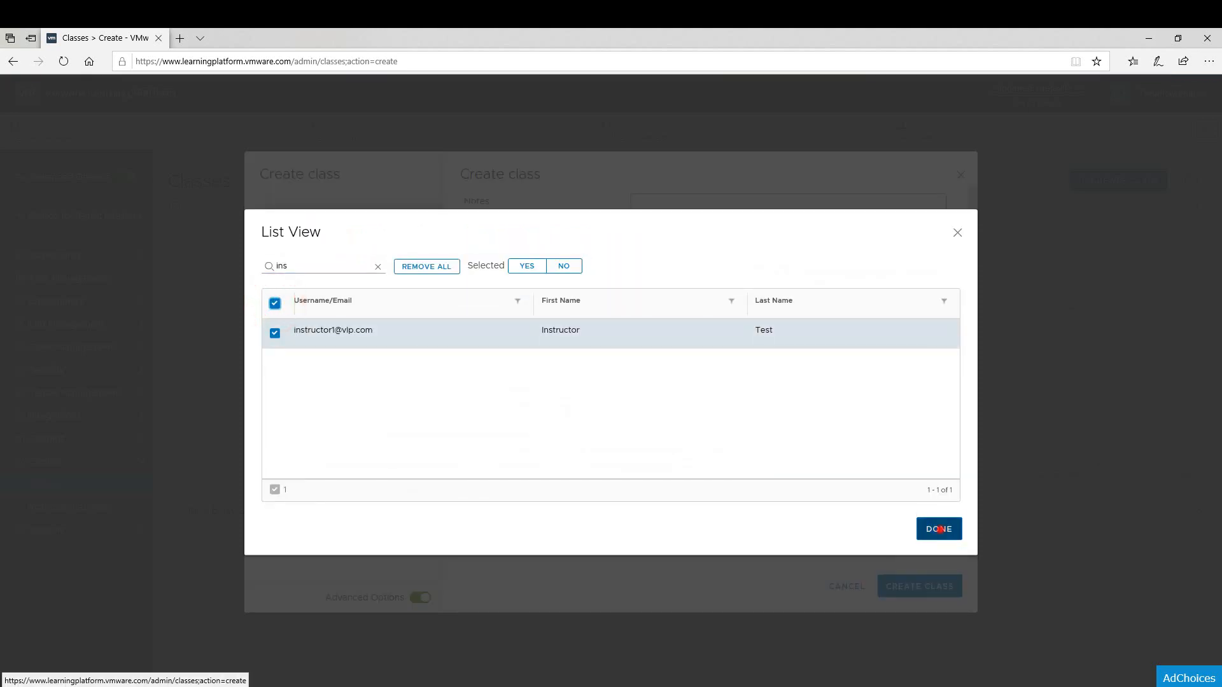
click(939, 529)
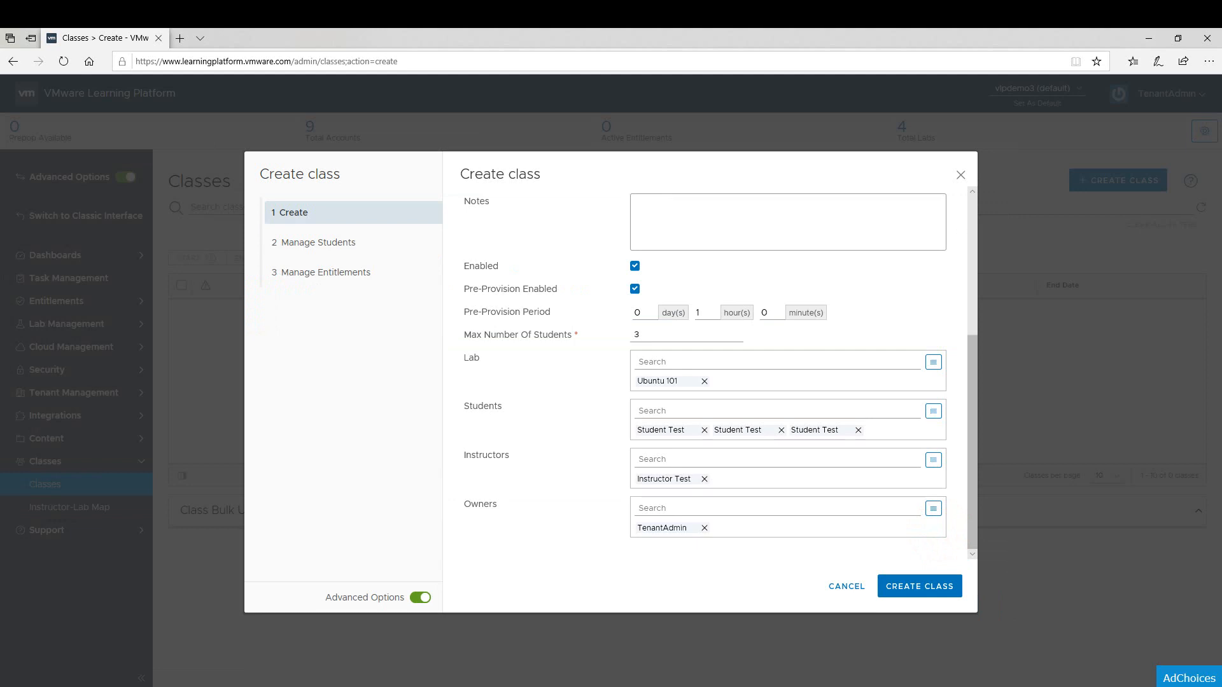
Replace the TenantAdmin owner with the instructor account found by searching "ins".
click(704, 528)
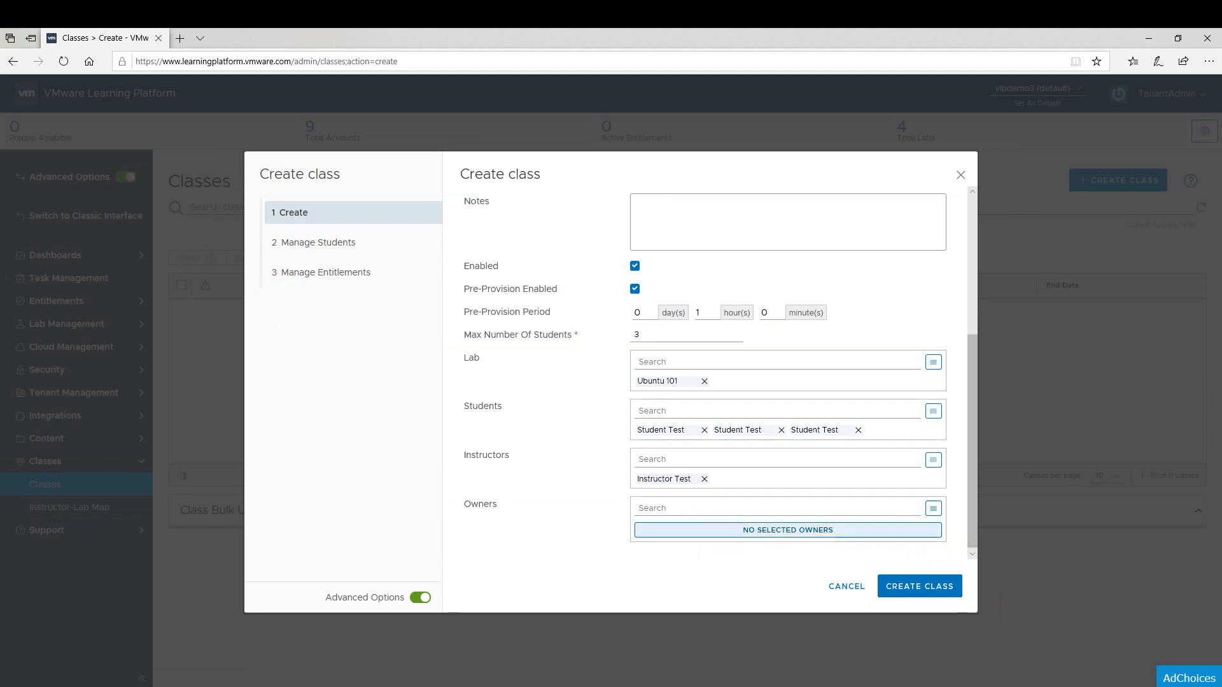
click(703, 530)
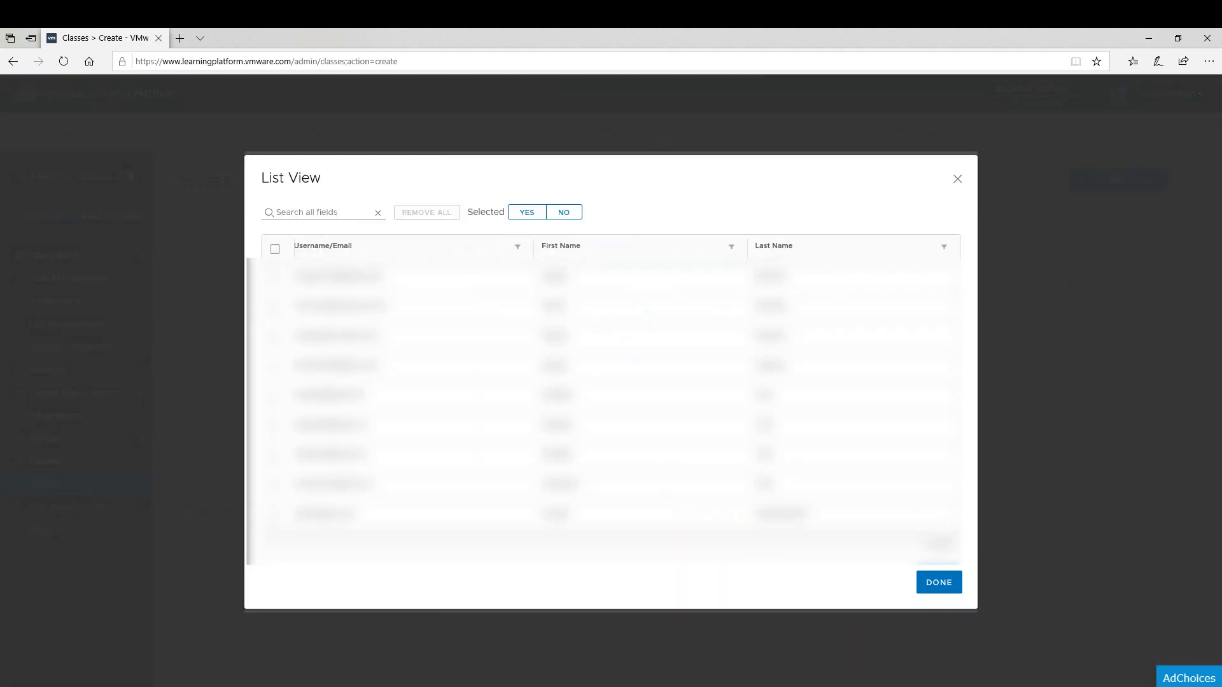
click(327, 212)
text(ins)
click(274, 303)
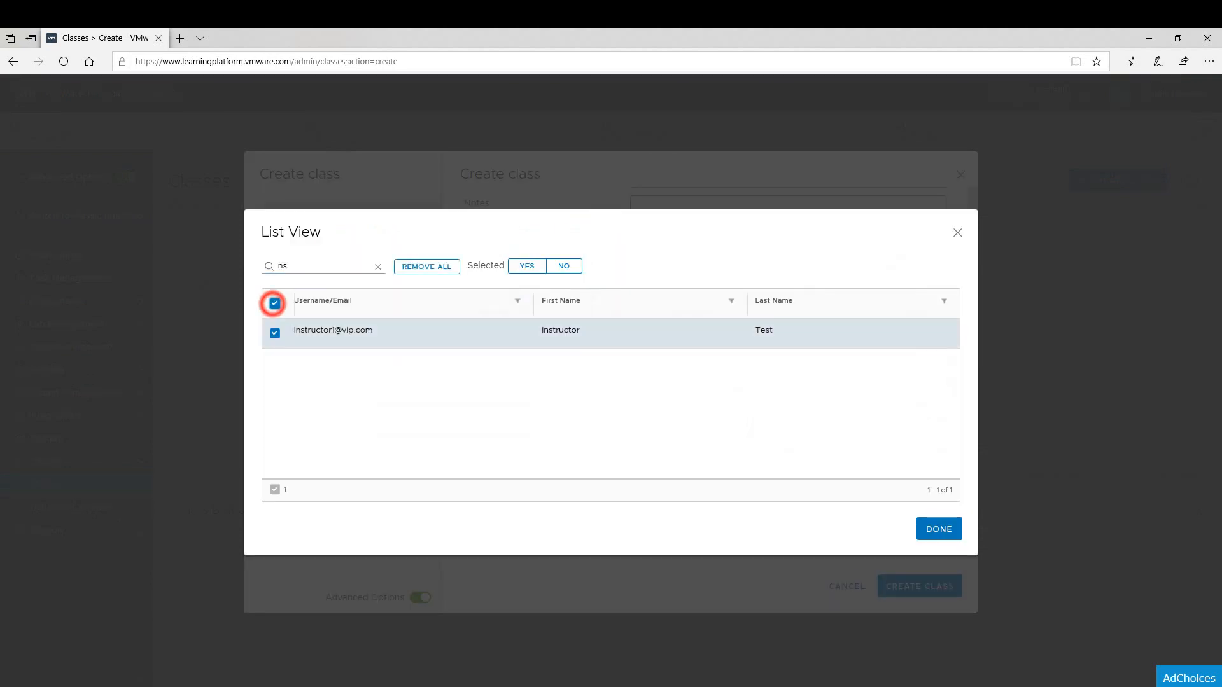
click(938, 529)
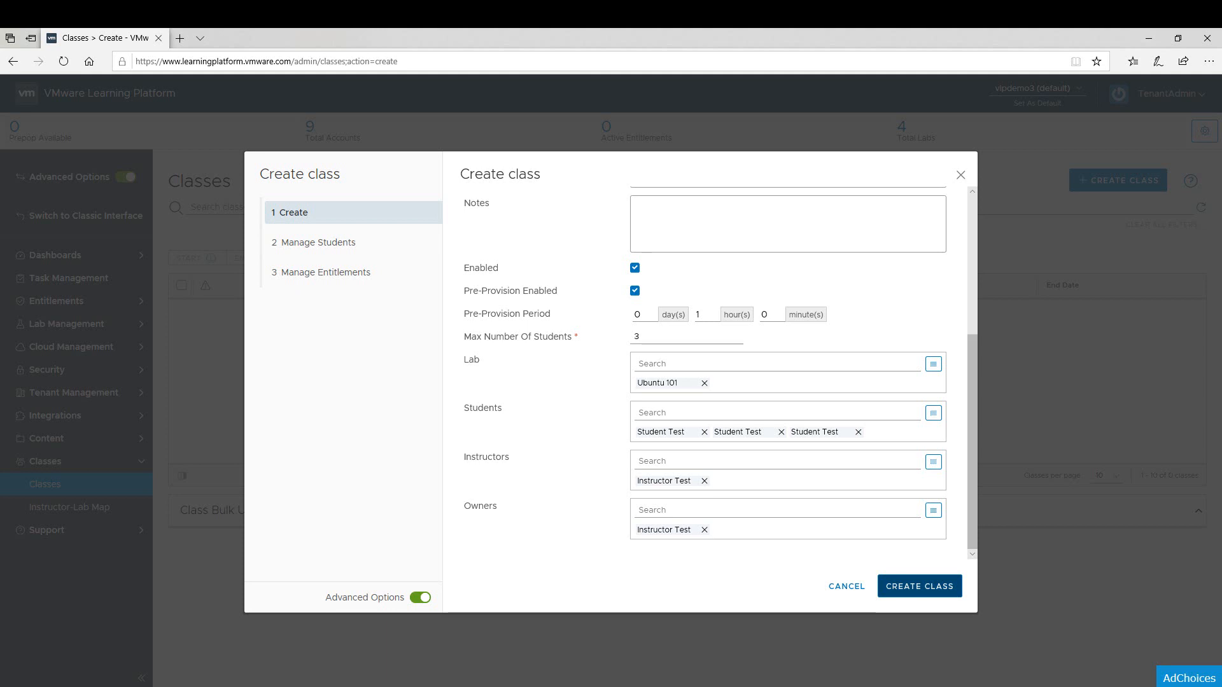
Create the class and finish the wizard, leaving its student list and entitlements as they are.
click(919, 586)
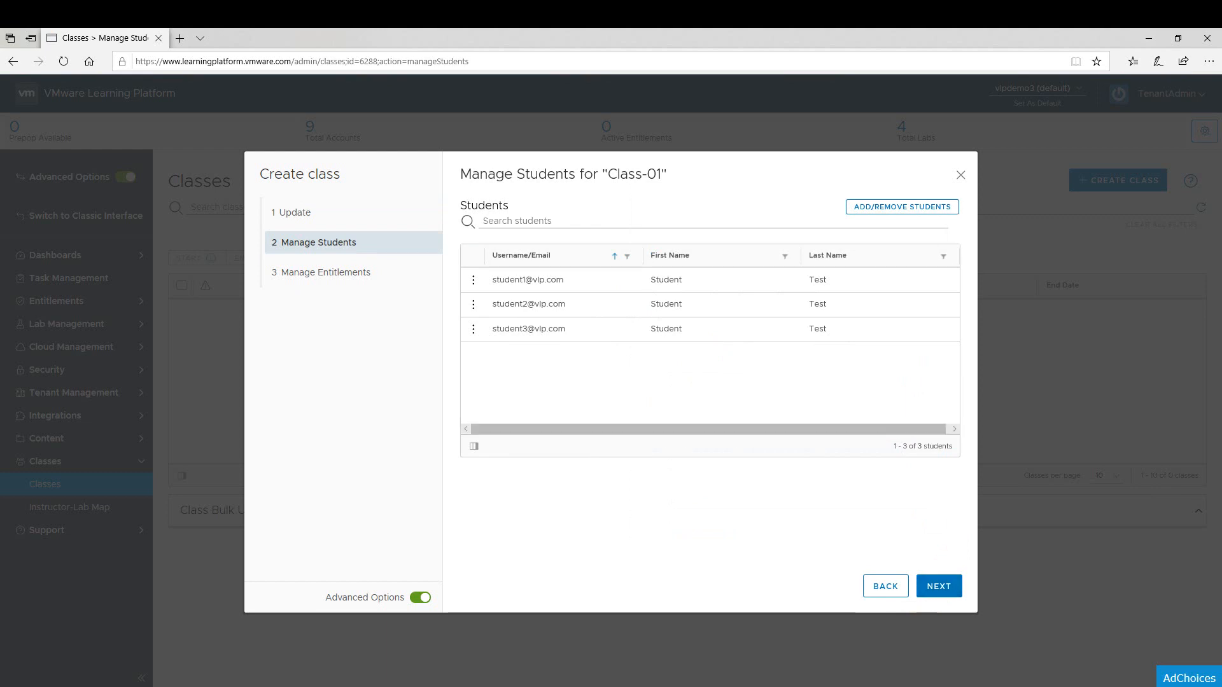
click(372, 241)
click(374, 271)
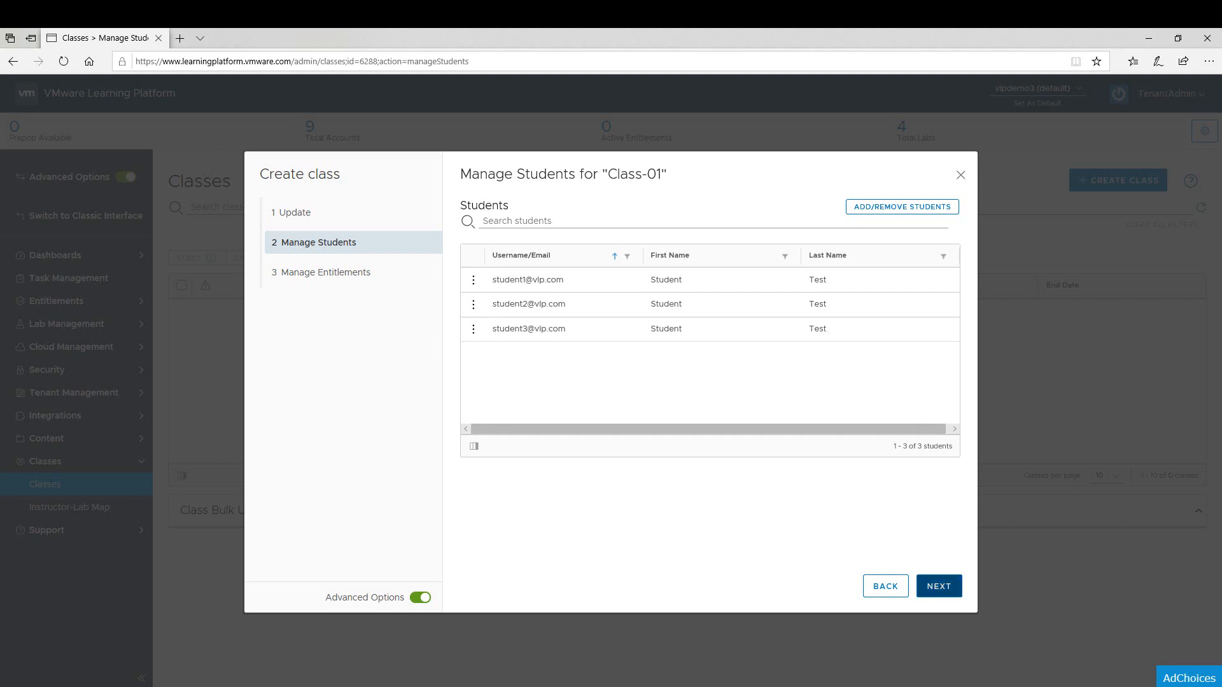
click(939, 586)
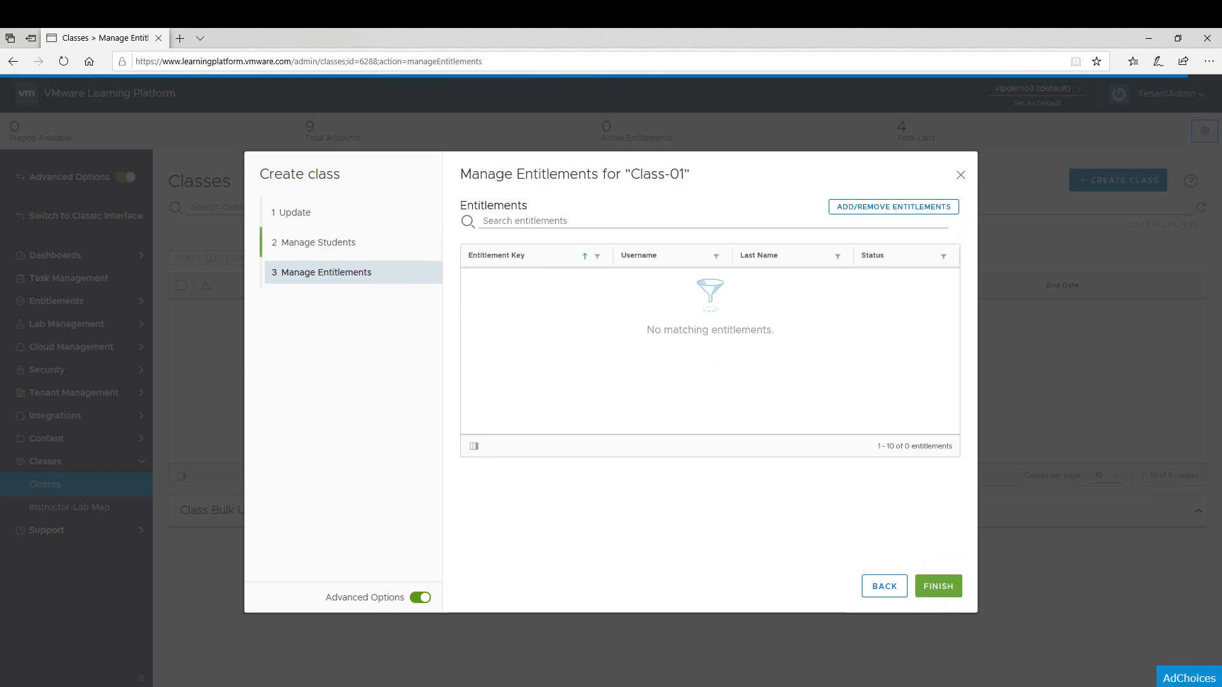
click(940, 586)
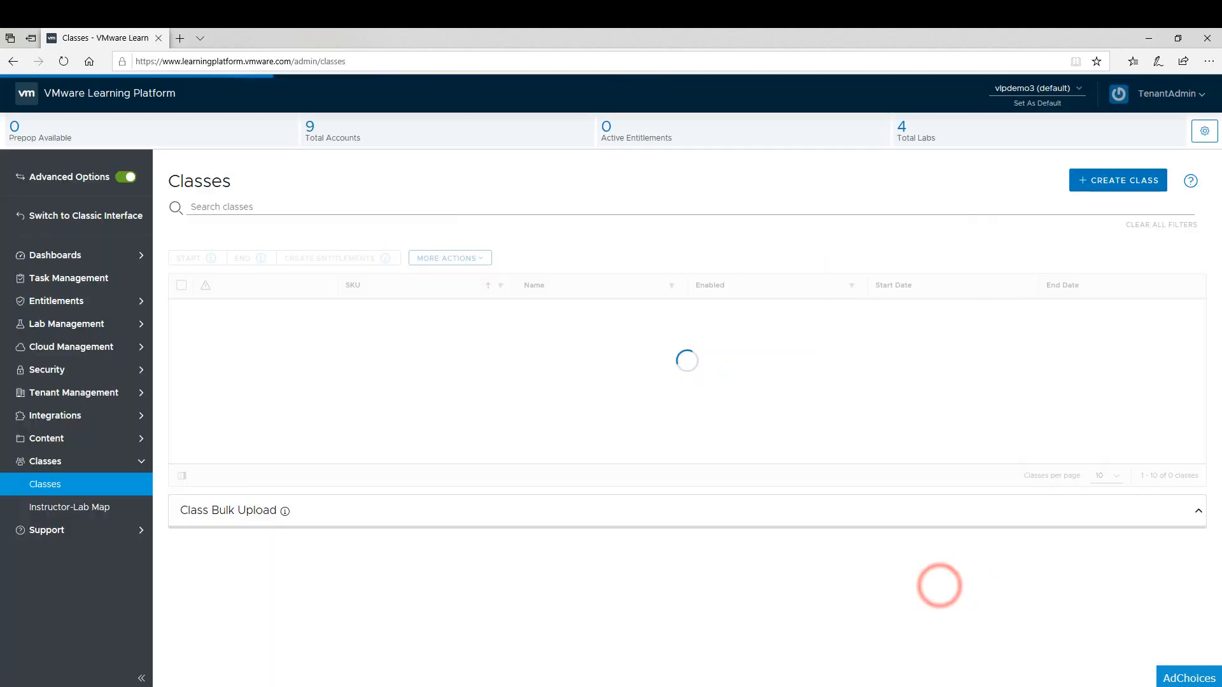